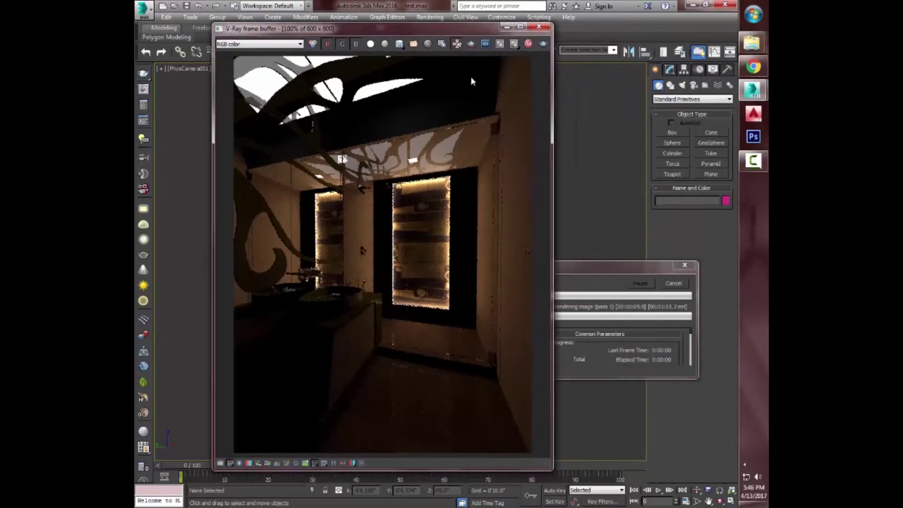
- Review the V-Ray sampler, Frame buffer and Global switches rollouts, then start a fresh render
click(143, 105)
click(459, 169)
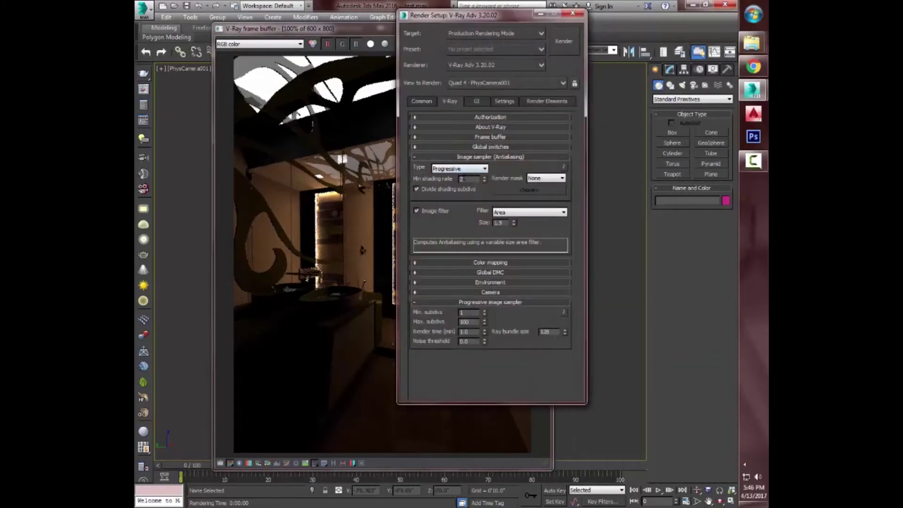
click(485, 138)
click(486, 137)
click(545, 158)
click(544, 162)
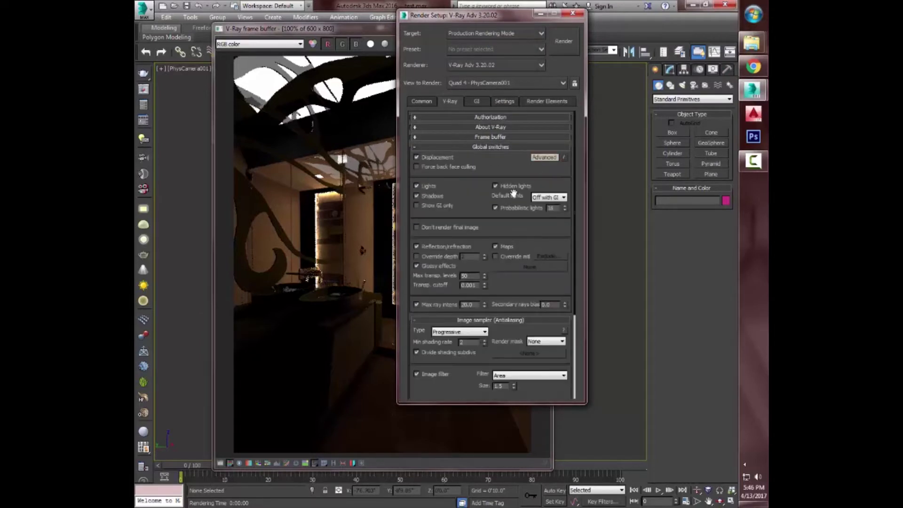
click(505, 150)
click(564, 41)
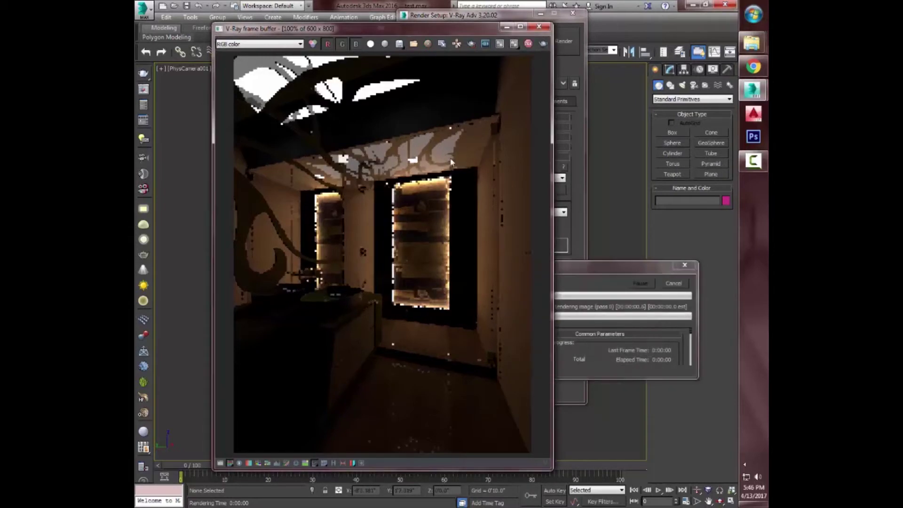
- Stop the running render and enable global illumination on the GI tab
click(635, 283)
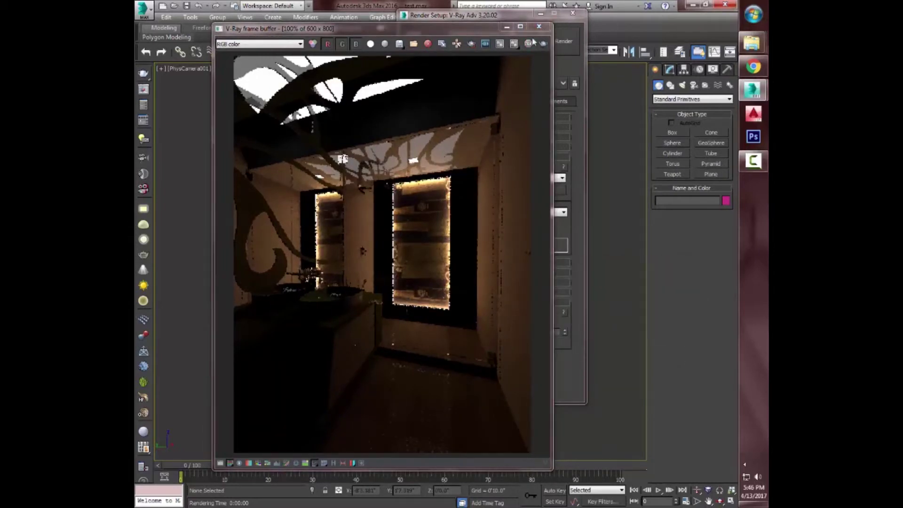
click(569, 225)
click(477, 101)
click(447, 127)
- Run and stop a GI test render, then set output size to 640×480
click(388, 29)
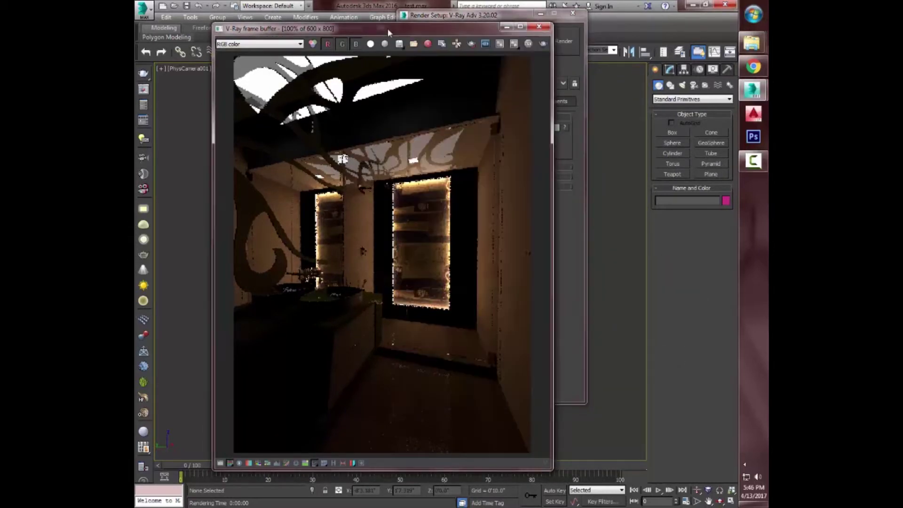
click(543, 44)
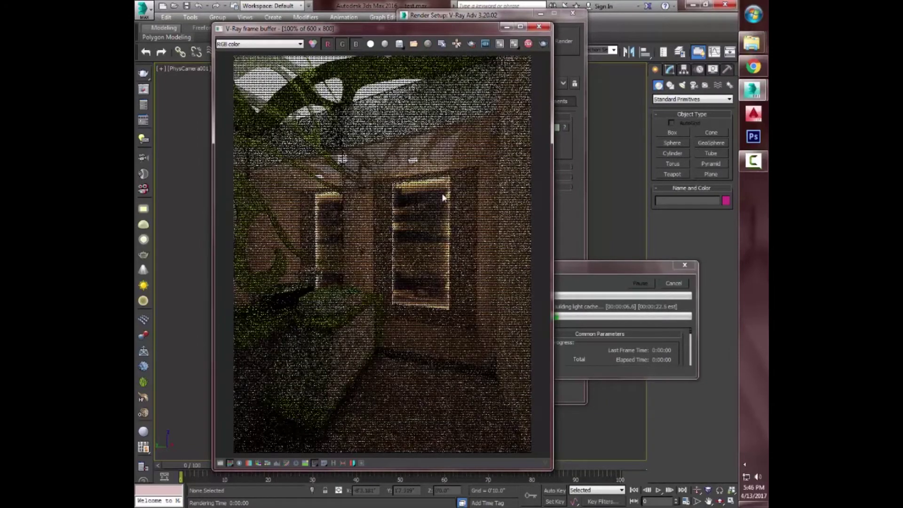
click(671, 282)
click(508, 253)
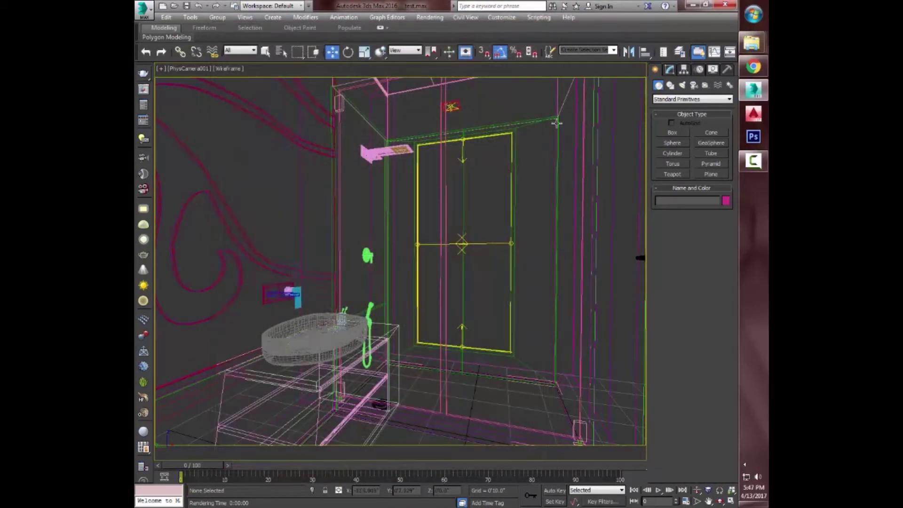
click(144, 106)
- Reduce output width to 364 (364×480) and start a new portrait render
drag(459, 34, 564, 28)
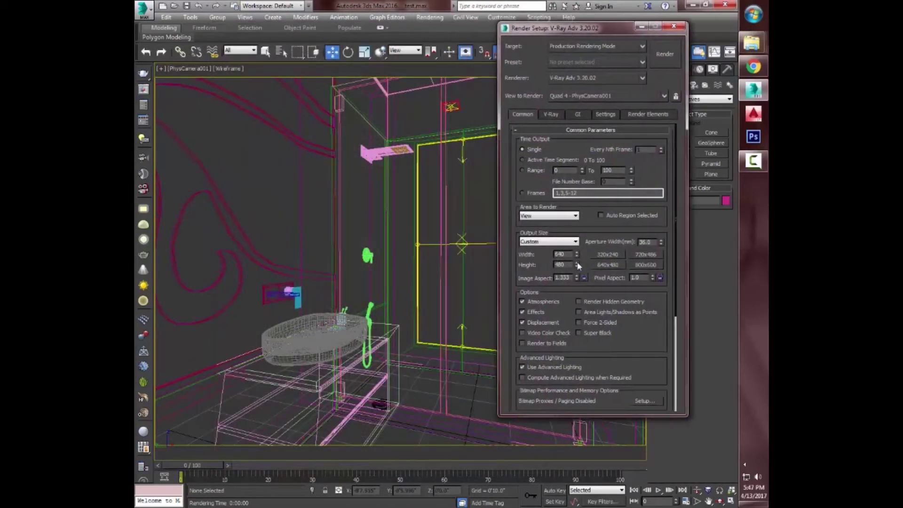
drag(575, 320, 565, 393)
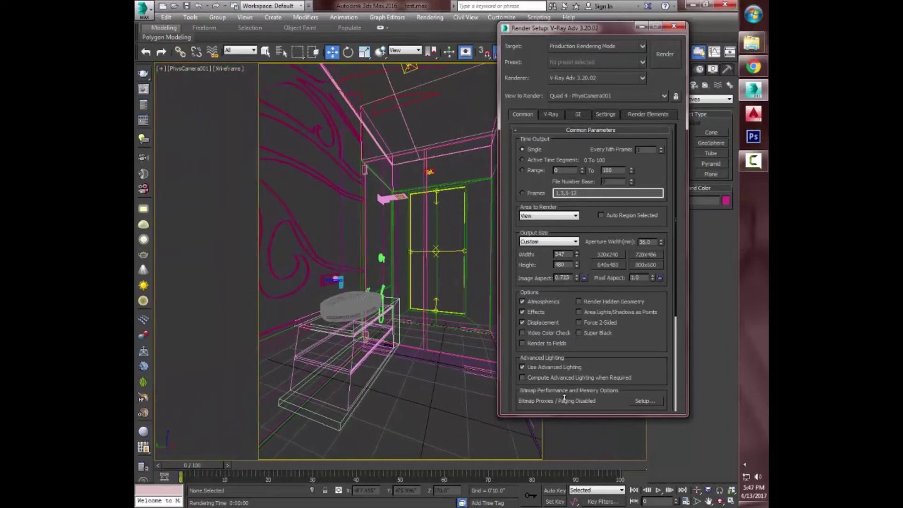
click(661, 54)
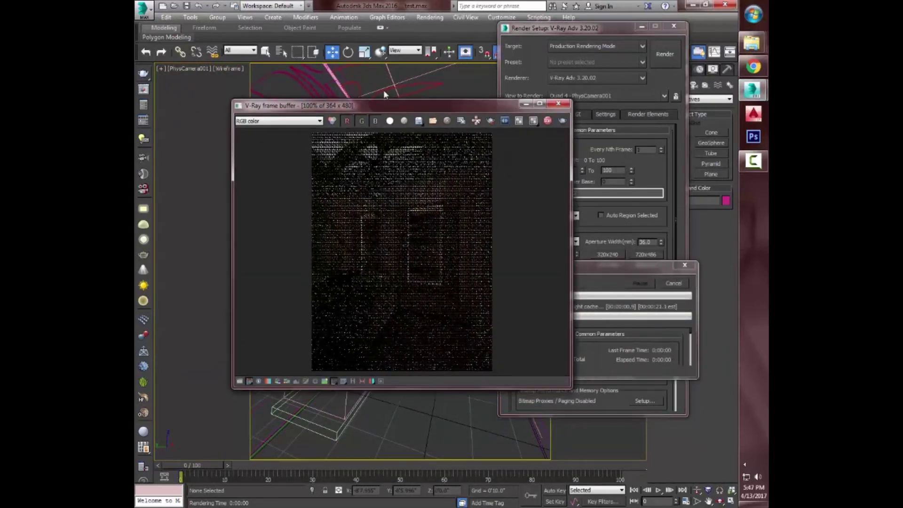
scroll(376, 264, up, 2)
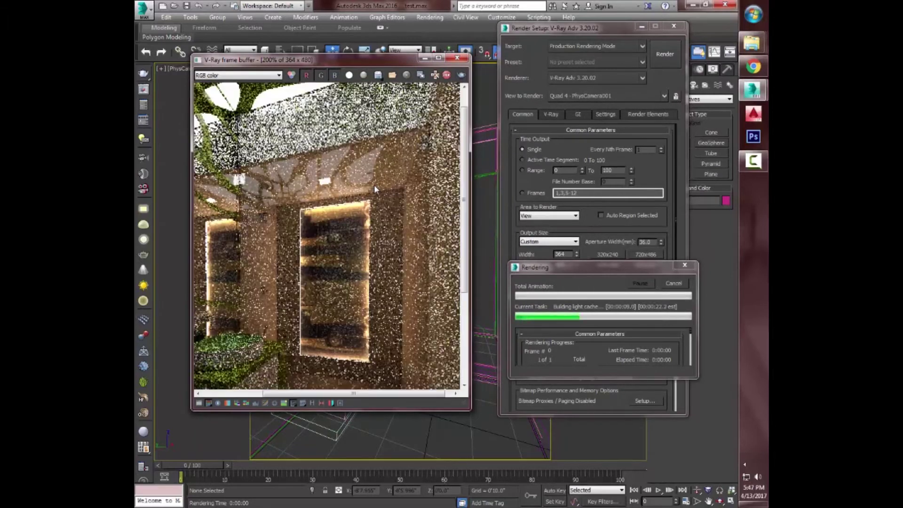
scroll(374, 185, down, 2)
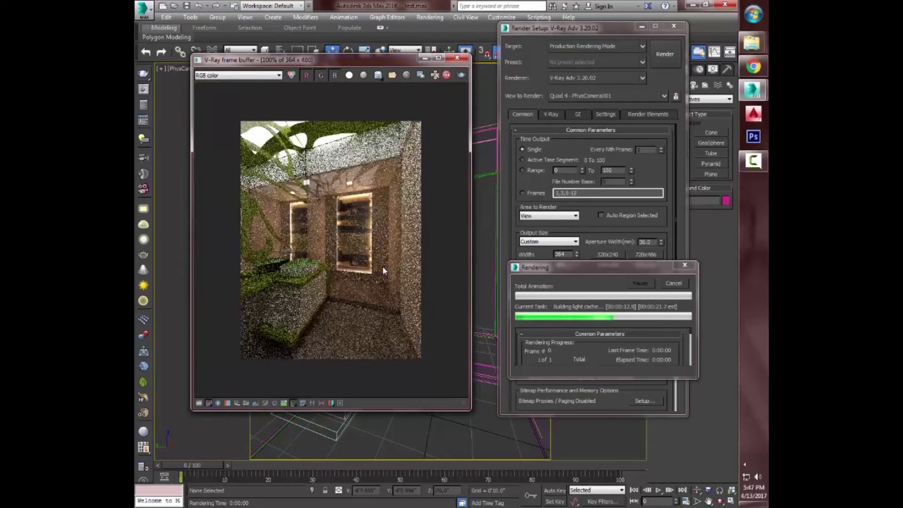
- Re-render with Irradiance map as primary GI engine and Light cache as secondary
click(577, 114)
click(585, 151)
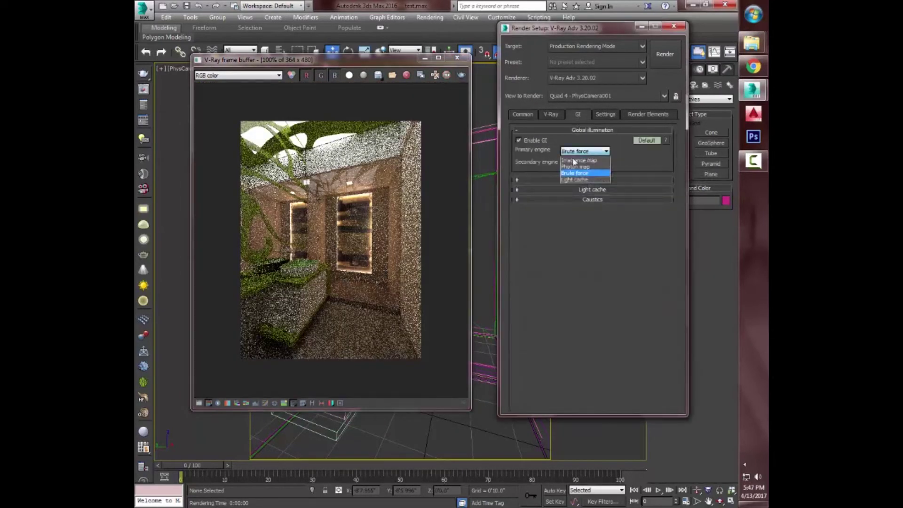
click(592, 180)
click(461, 75)
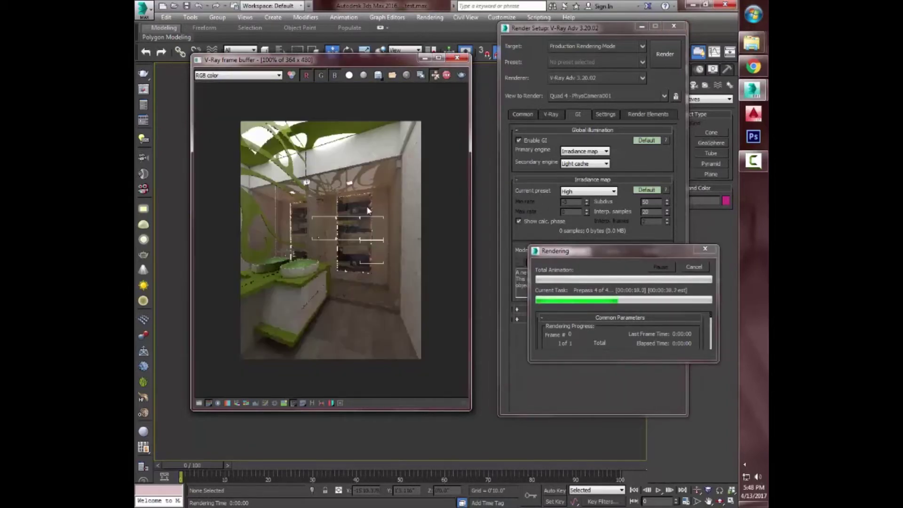
click(701, 269)
- Switch the Irradiance map, Global illumination and System rollouts to Expert mode
click(648, 190)
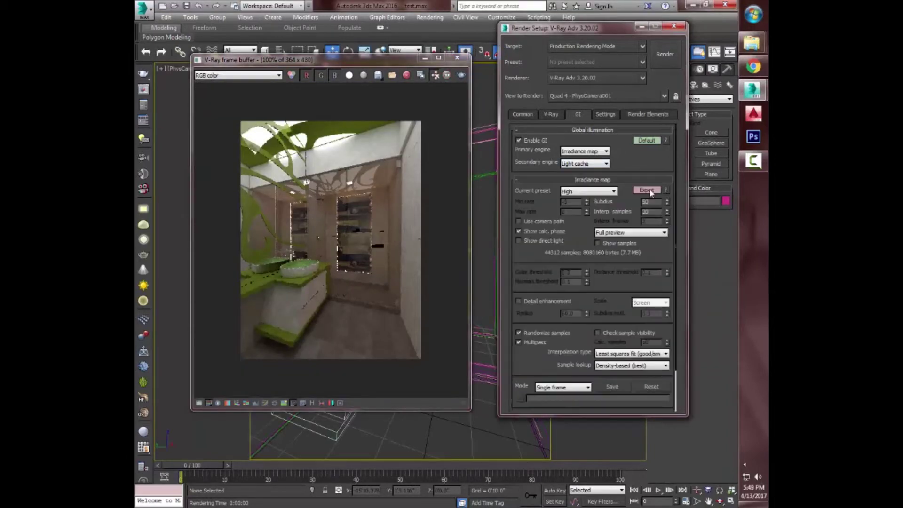
click(646, 141)
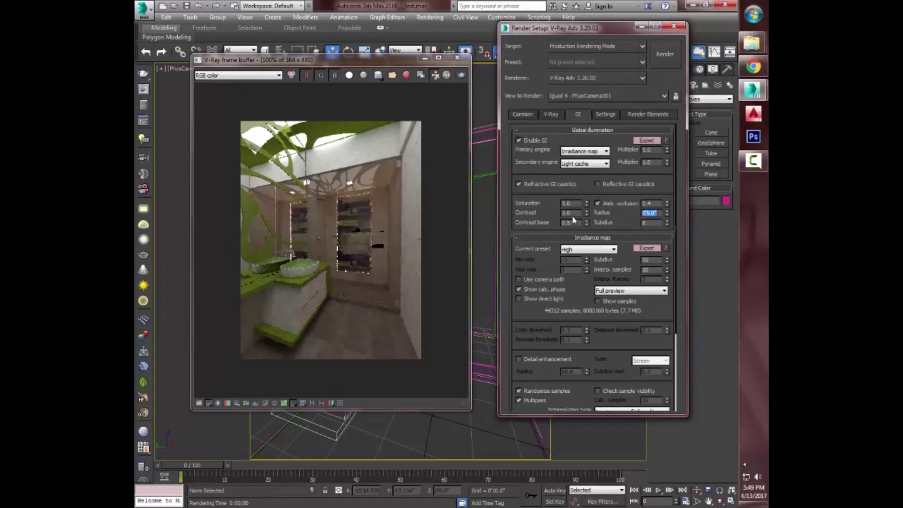
scroll(565, 226, down, 1)
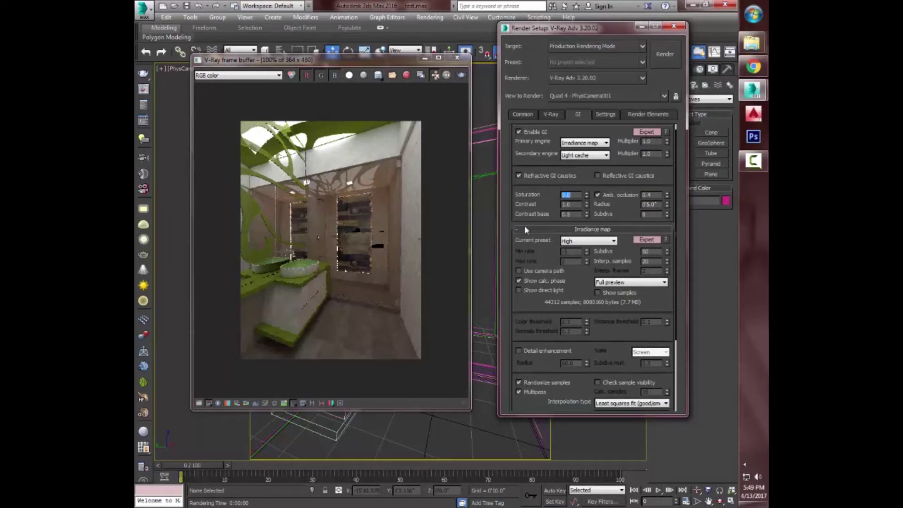
click(606, 114)
click(647, 150)
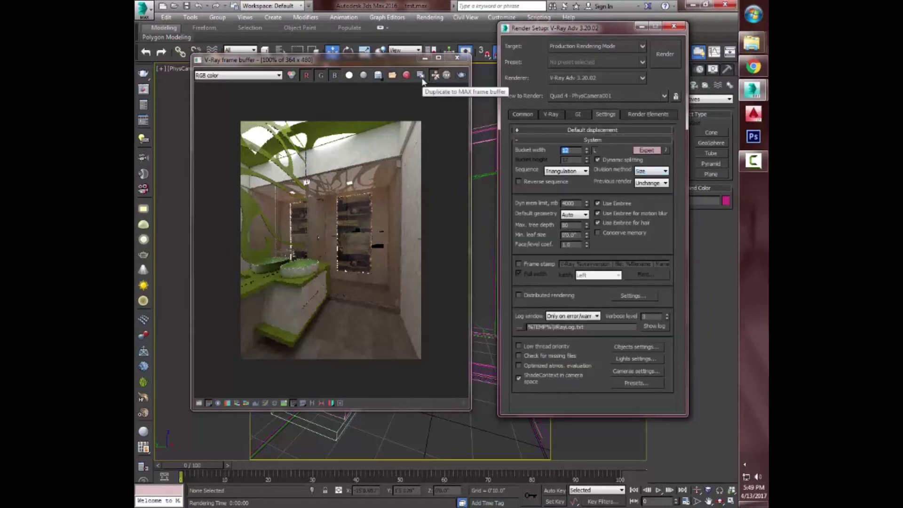
drag(470, 93, 489, 91)
- Region-render the area around the green vanity
scroll(316, 279, up, 1)
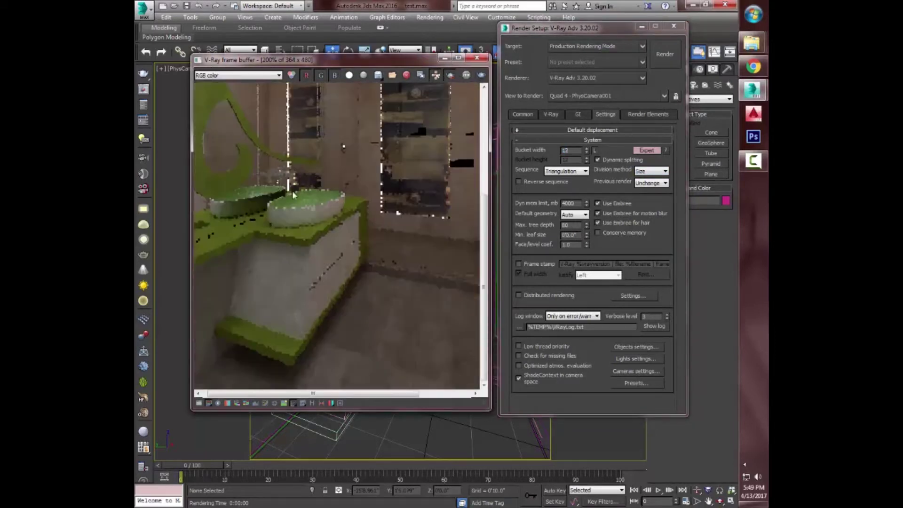
key(shift+q)
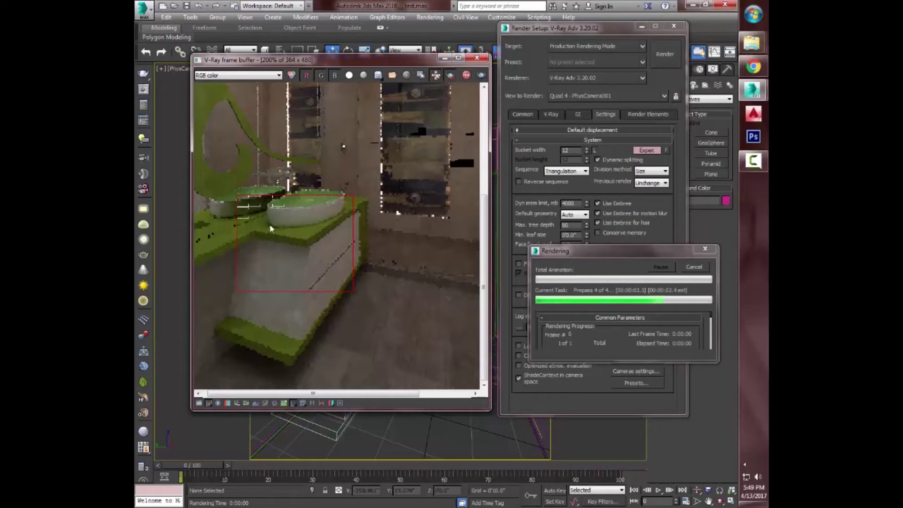
scroll(290, 251, up, 1)
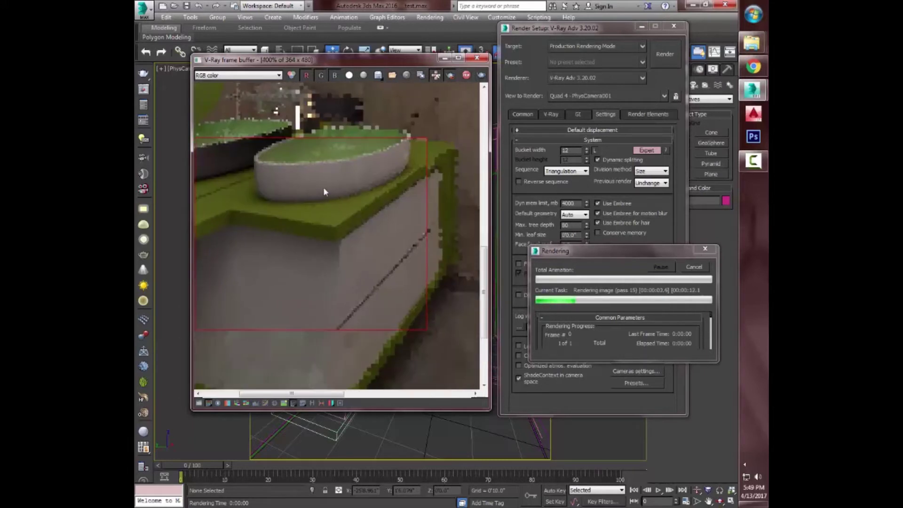
scroll(353, 246, down, 1)
scroll(315, 254, up, 1)
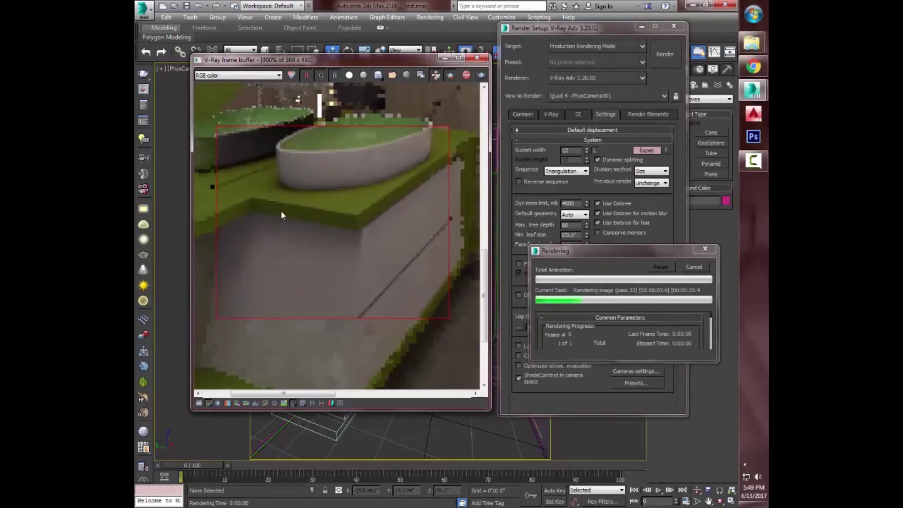
scroll(285, 211, down, 1)
scroll(260, 229, up, 1)
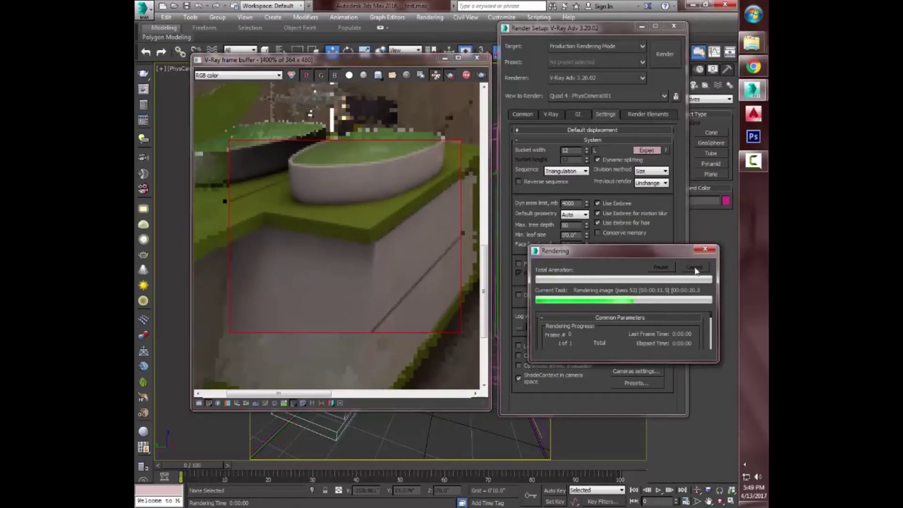
- Set the image sampler type to Adaptive subdivision and re-render the vanity region
click(551, 114)
click(560, 181)
click(555, 197)
key(shift+q)
scroll(398, 222, down, 1)
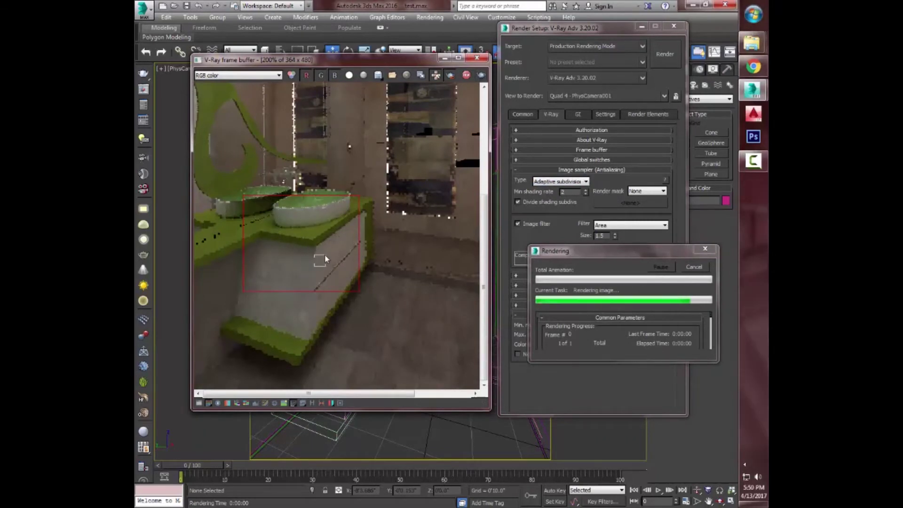
- Choose the Adaptive image sampler and re-render the vanity region
scroll(287, 256, up, 1)
scroll(330, 264, down, 1)
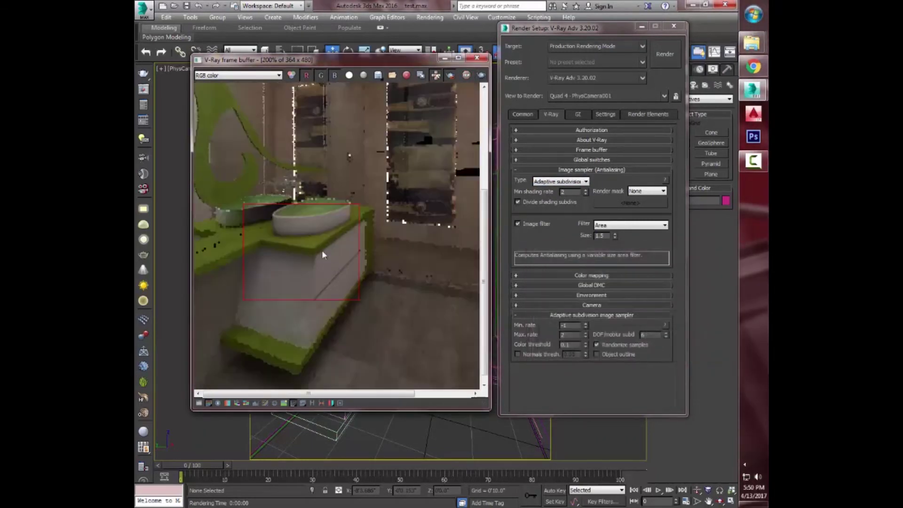
click(560, 181)
click(541, 194)
key(shift+q)
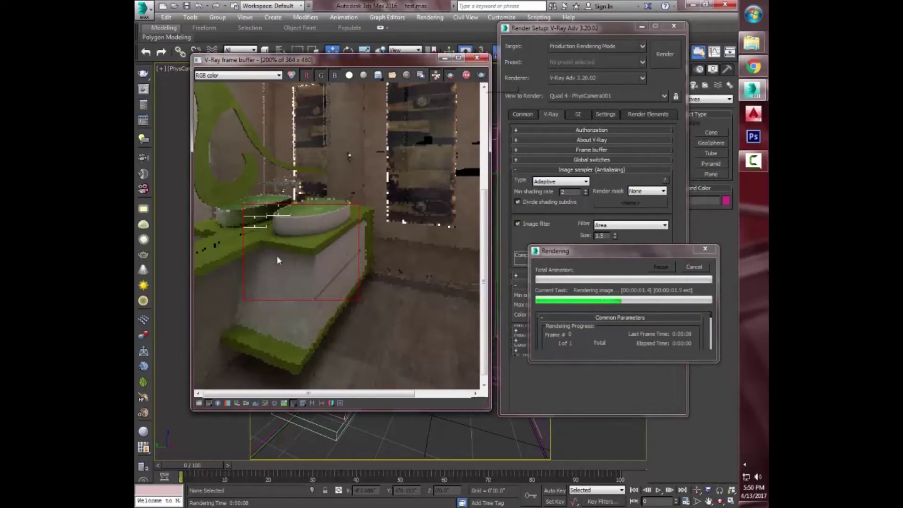
- Set colour mapping type to Exponential after briefly trying Reinhard
scroll(287, 255, up, 1)
scroll(366, 246, down, 1)
click(594, 160)
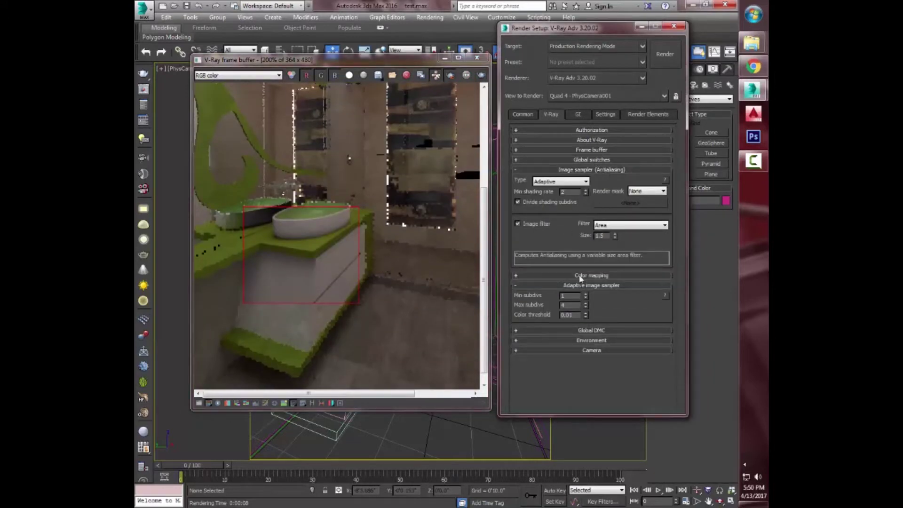
click(581, 277)
click(560, 287)
click(560, 336)
click(644, 286)
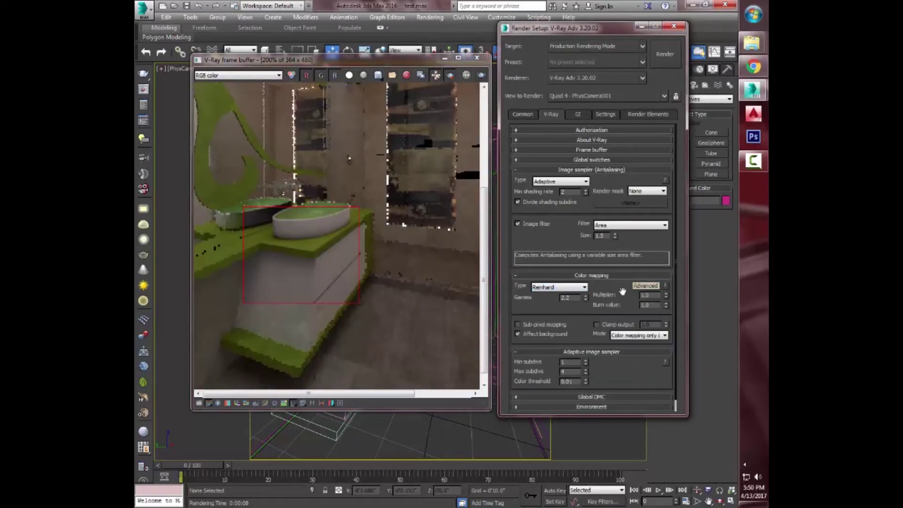
scroll(634, 292, down, 1)
click(559, 275)
click(537, 288)
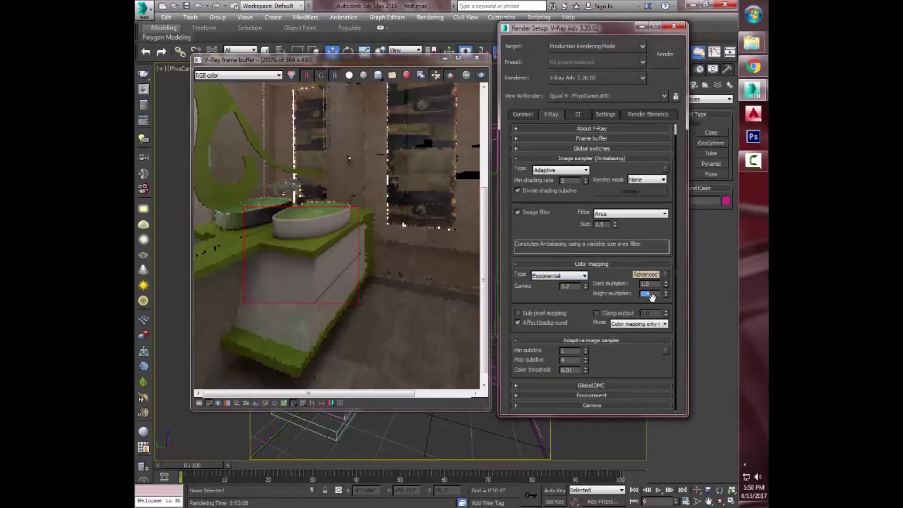
double_click(366, 185)
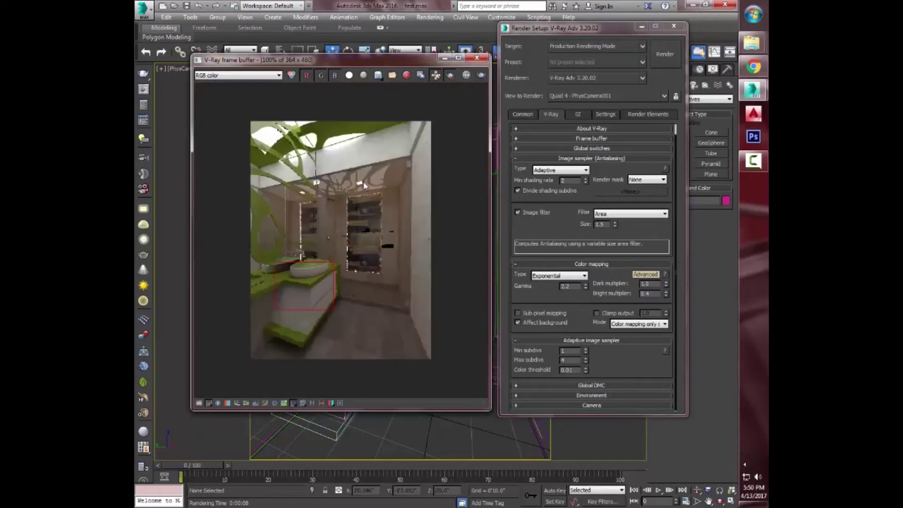
- Re-render the full bathroom with Exponential colour mapping and expand the Light cache rollout
click(451, 75)
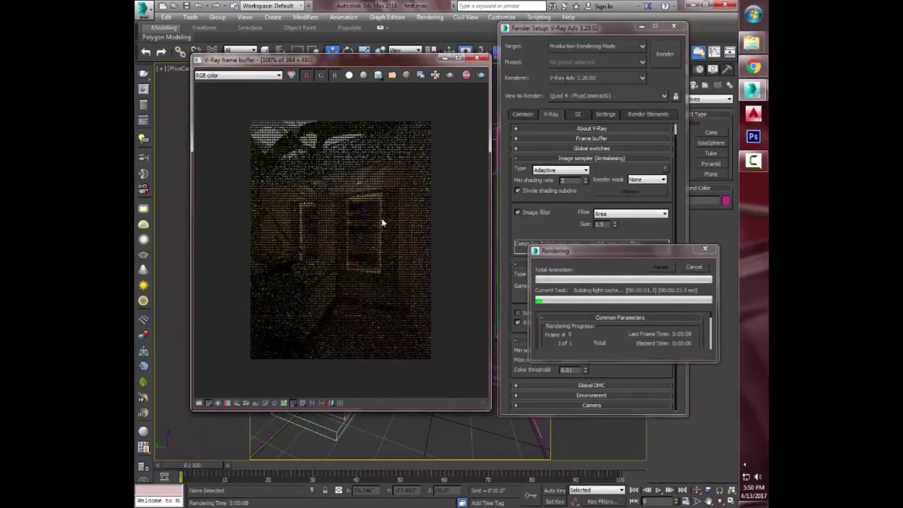
click(559, 276)
click(537, 288)
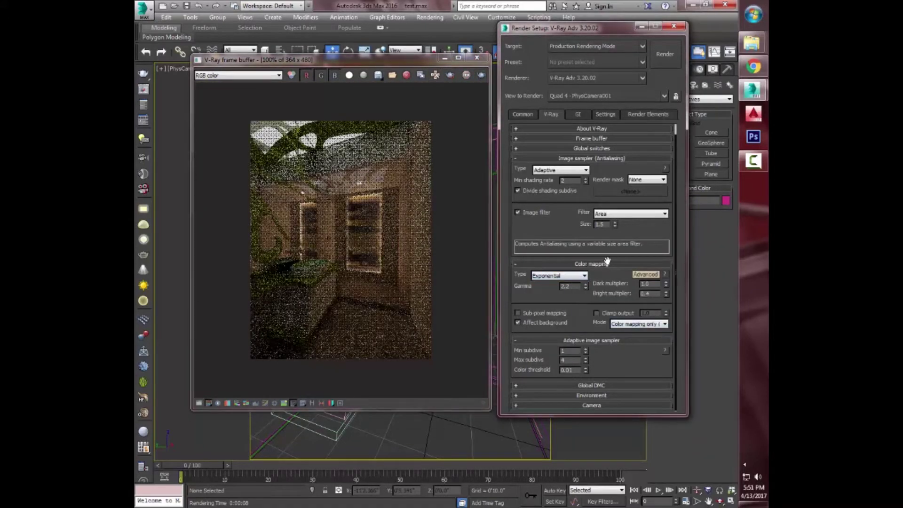
key(shift+q)
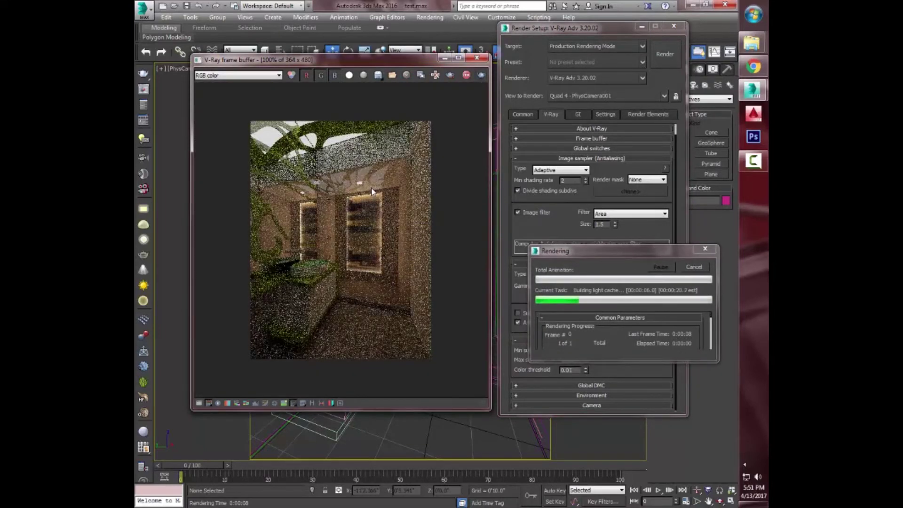
click(578, 114)
click(571, 236)
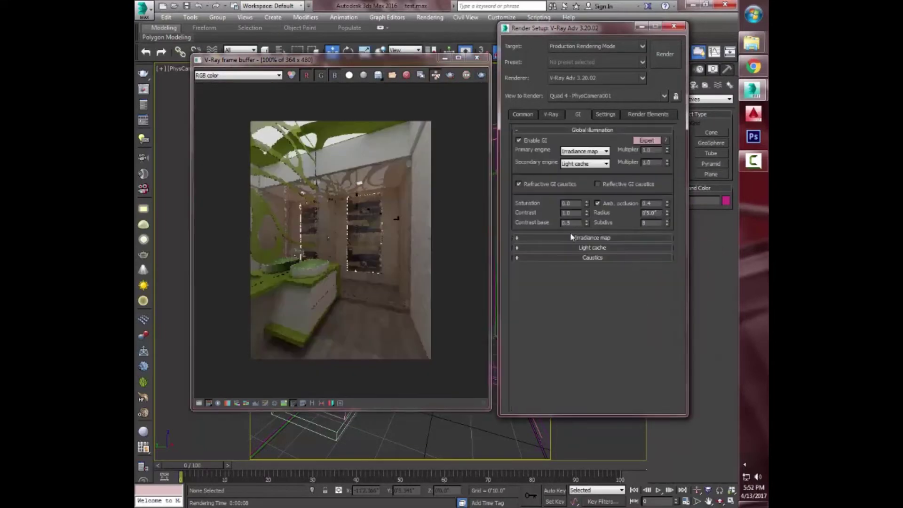
- Adjust the Light cache calculation settings and re-render the 364×480 bathroom
click(645, 258)
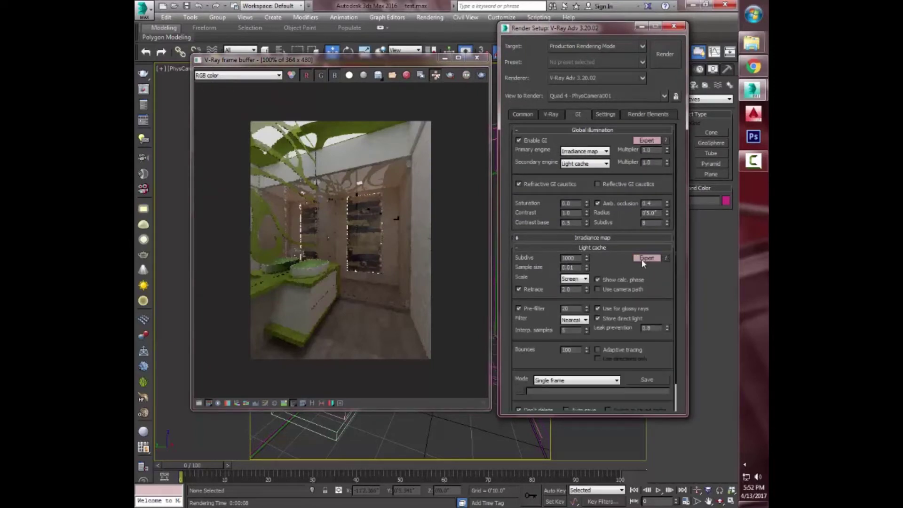
click(578, 246)
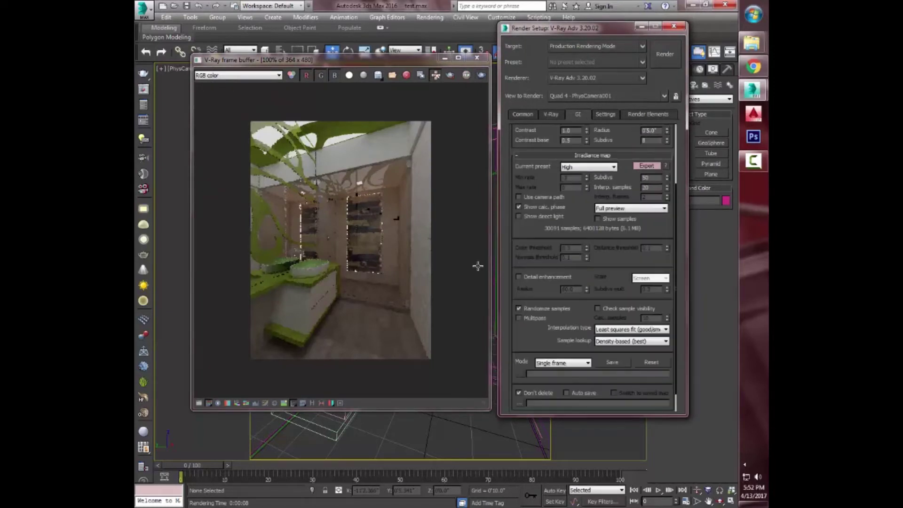
click(482, 75)
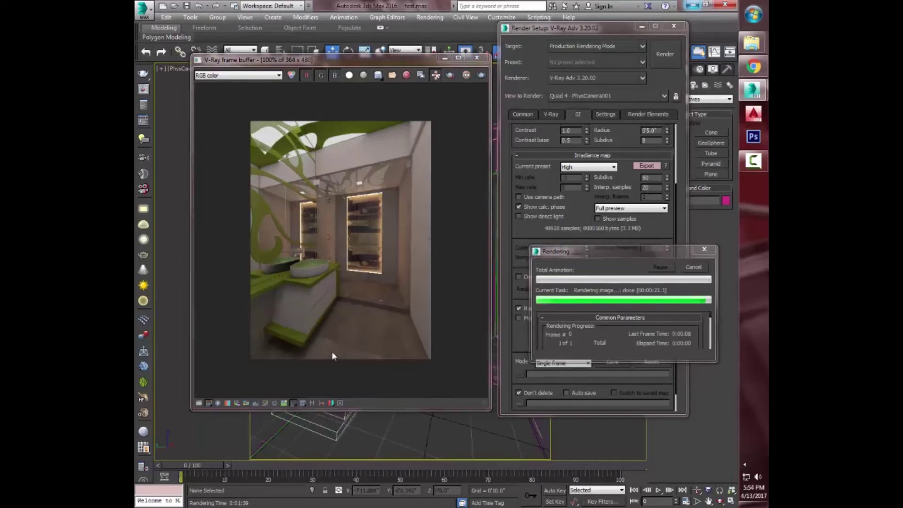
- Keep colour mapping Exponential and enlarge the frame buffer for the 800×1116 render
scroll(331, 351, up, 3)
scroll(303, 283, down, 1)
scroll(399, 315, down, 1)
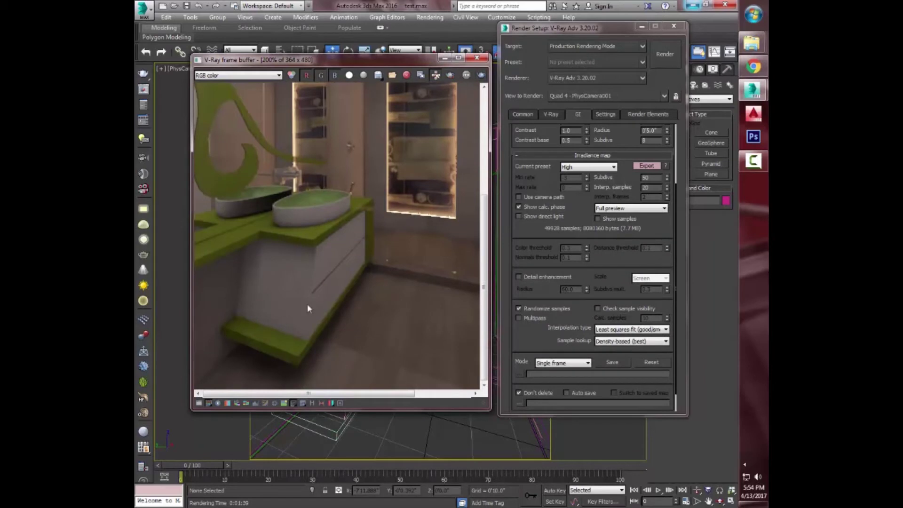
click(551, 114)
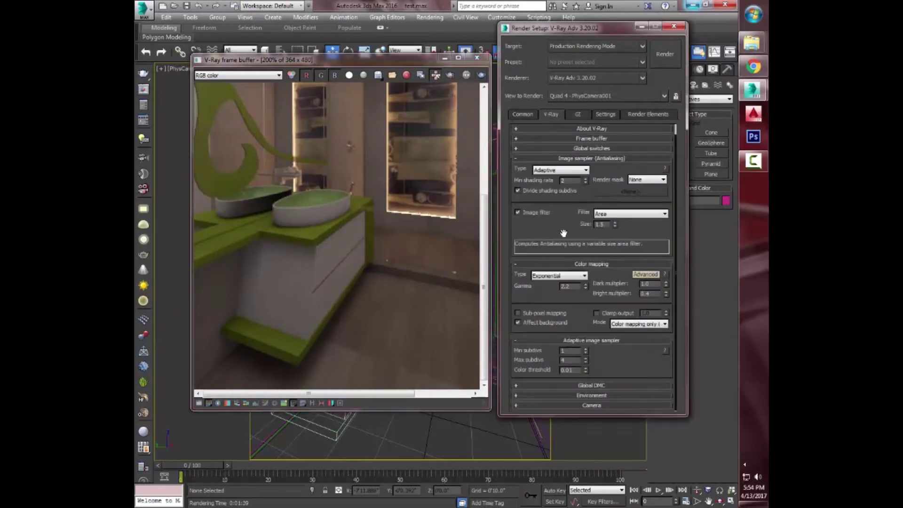
click(563, 277)
click(552, 252)
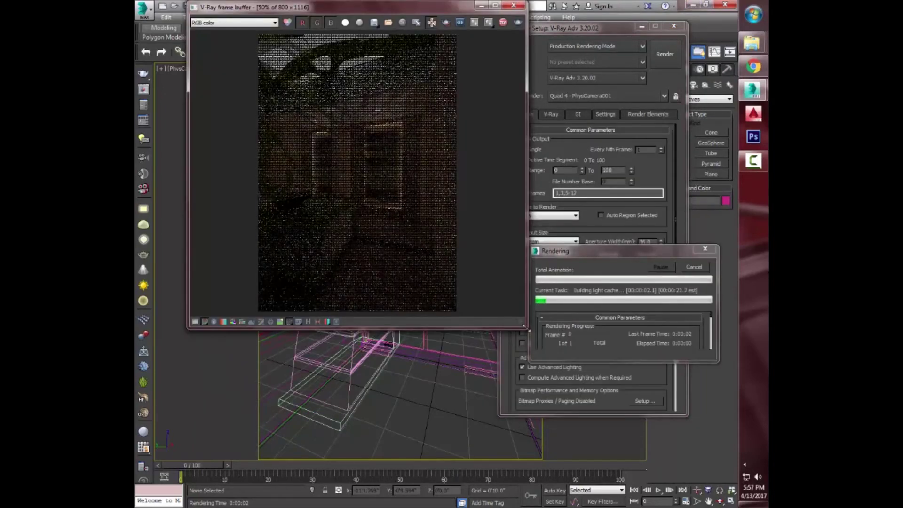
drag(518, 329, 416, 335)
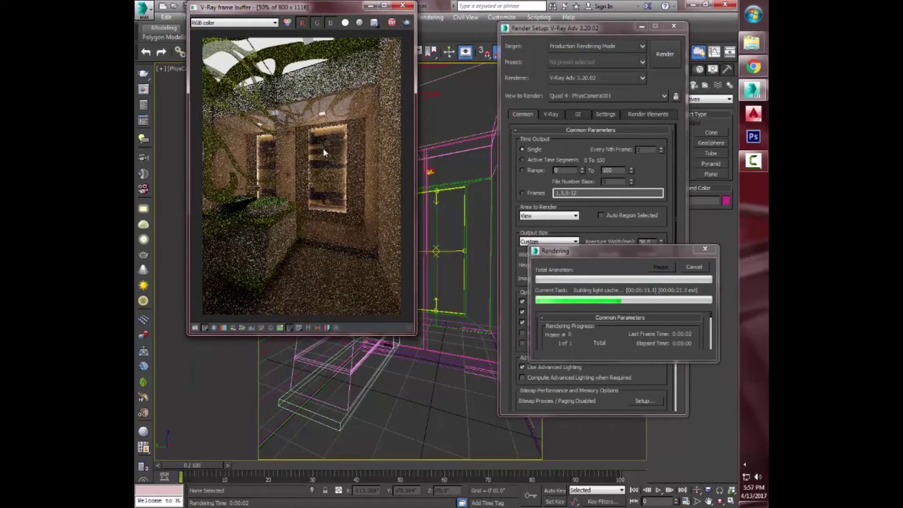
- Widen the V-Ray frame buffer, zoom to 100% on the mirror, and show the colour-correction controls
scroll(305, 38, up, 3)
scroll(305, 46, down, 2)
scroll(308, 60, down, 1)
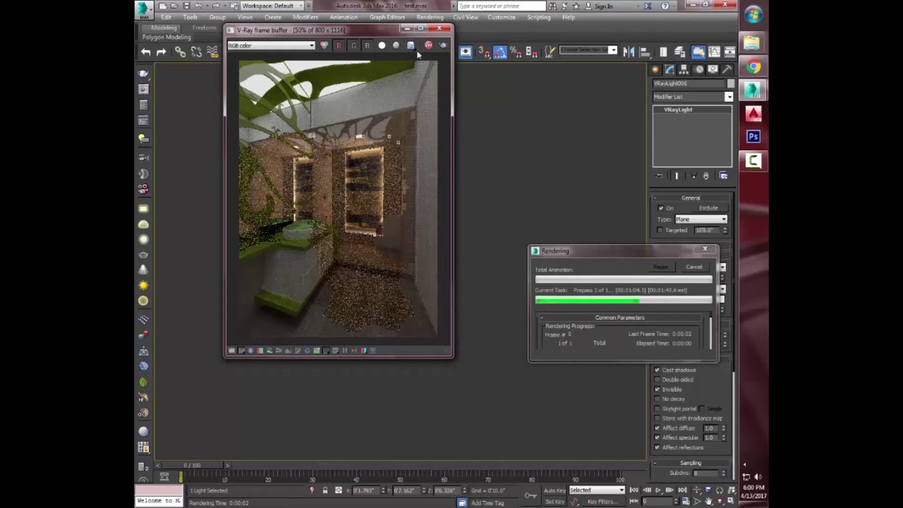
drag(453, 95, 511, 96)
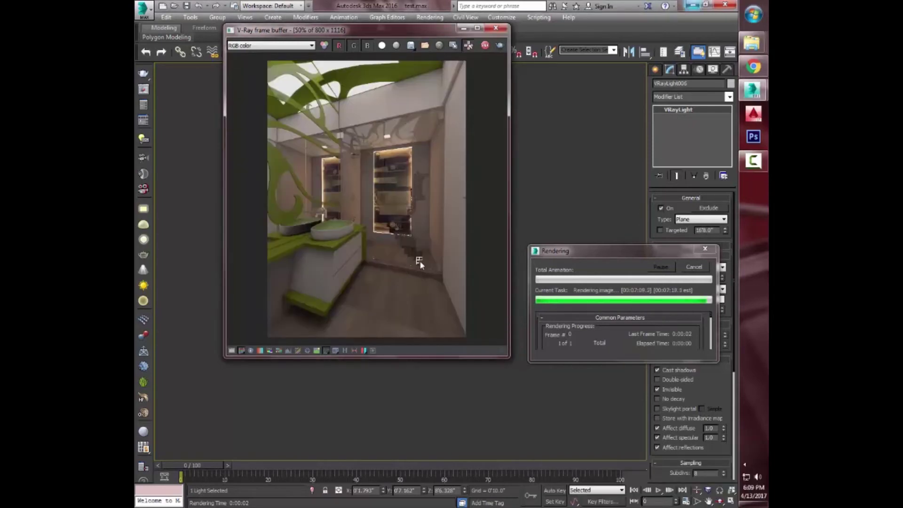
double_click(403, 224)
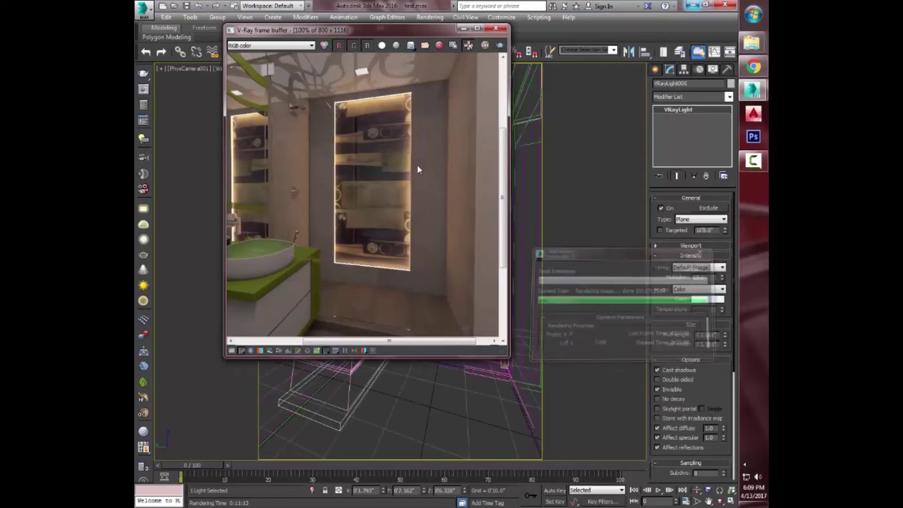
scroll(417, 164, down, 1)
click(232, 352)
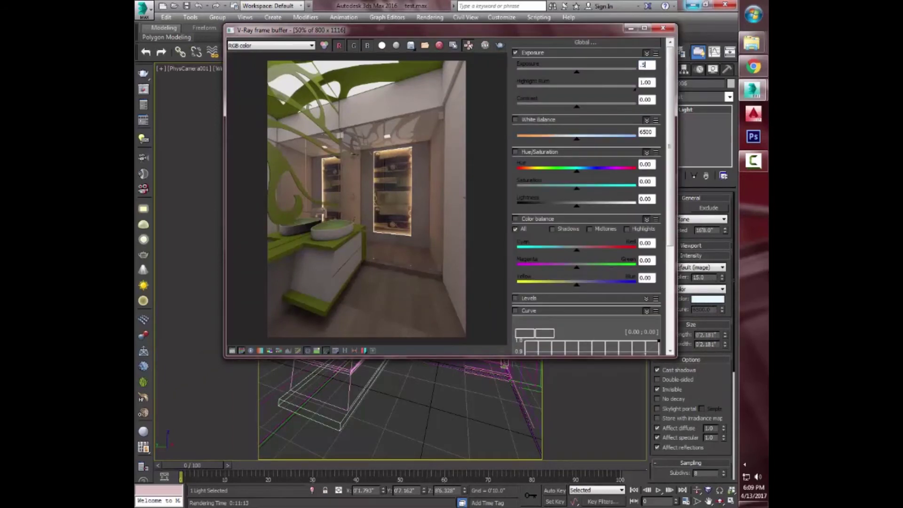
- Apply exposure 0.50 and raise the white balance to about 3642
key(Return)
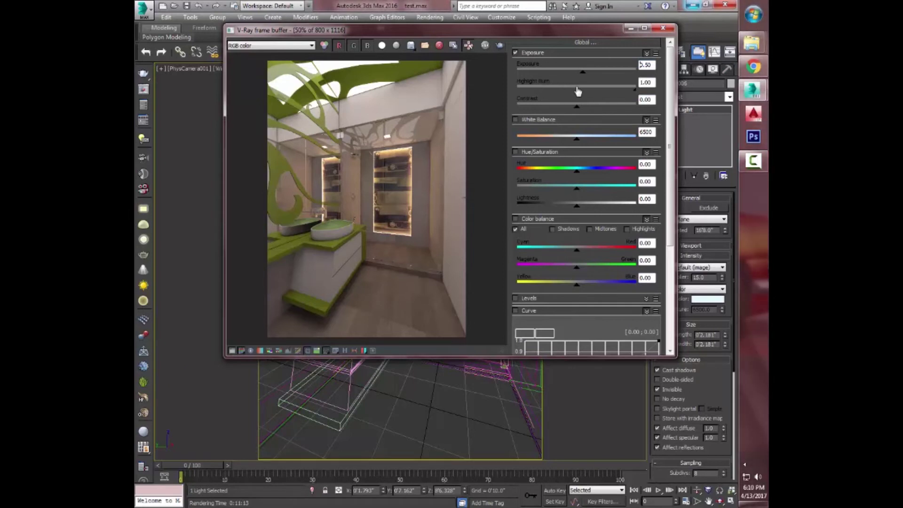
drag(578, 90, 659, 93)
drag(653, 132, 620, 135)
drag(652, 135, 635, 136)
text(0)
key(Return)
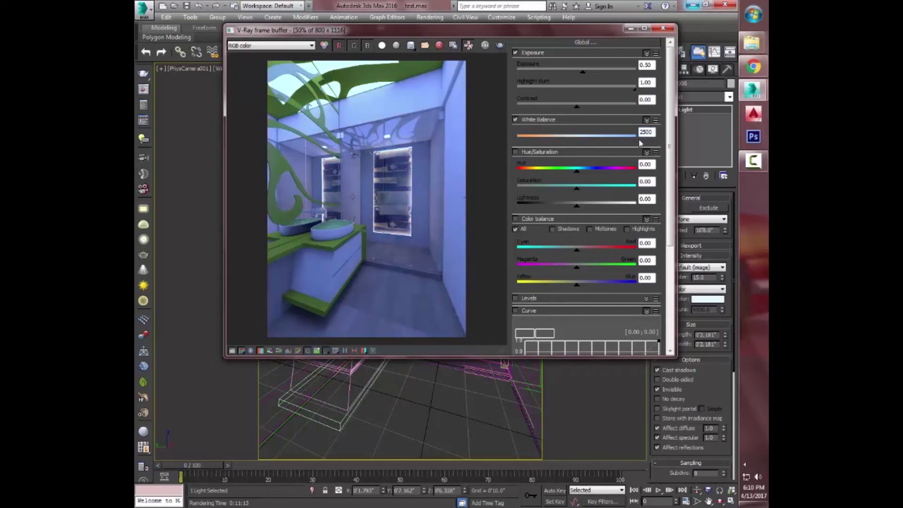
mouse_move(587, 141)
mouse_down()
mouse_move(509, 153)
mouse_move(540, 155)
mouse_move(530, 155)
mouse_up()
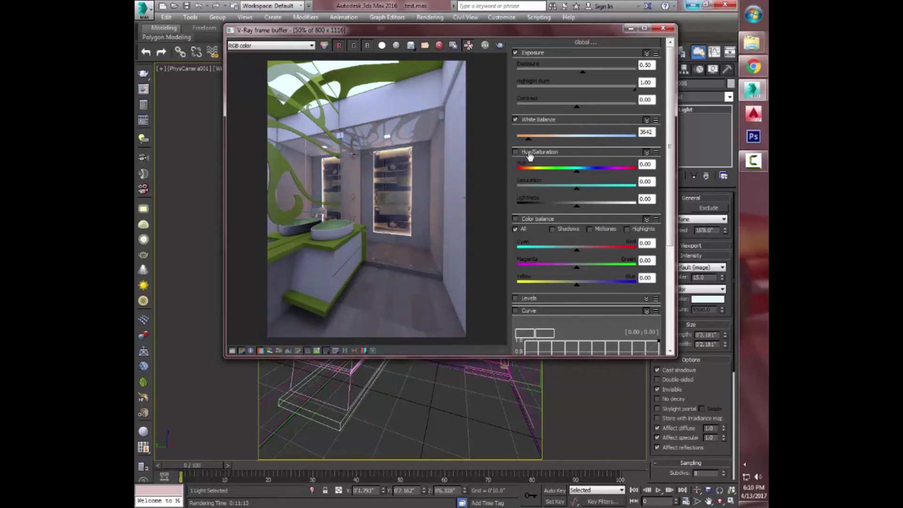
- Enable Hue/Saturation and push the hue to maximum, turning the green accents gold
click(516, 152)
mouse_move(572, 174)
mouse_down()
mouse_move(607, 178)
mouse_move(584, 177)
mouse_up()
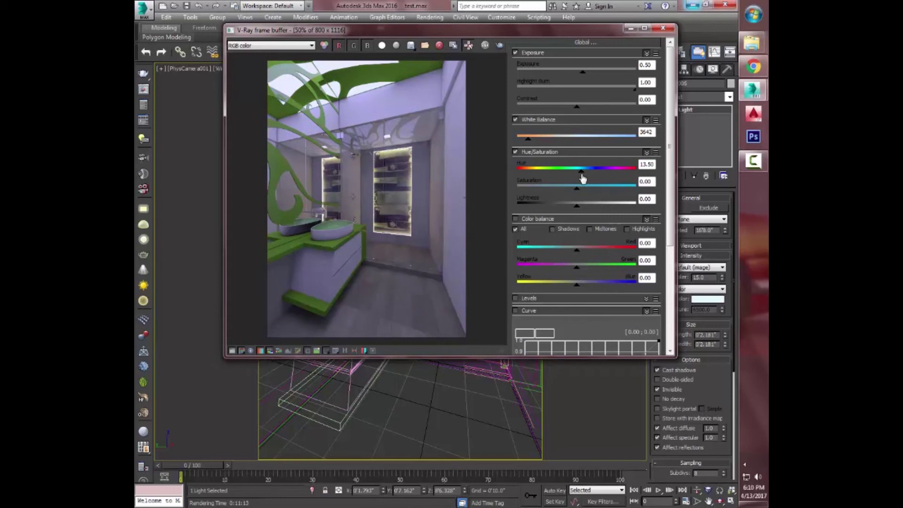
mouse_move(582, 178)
mouse_down()
mouse_move(663, 186)
mouse_move(564, 195)
mouse_move(589, 192)
mouse_move(572, 184)
mouse_up()
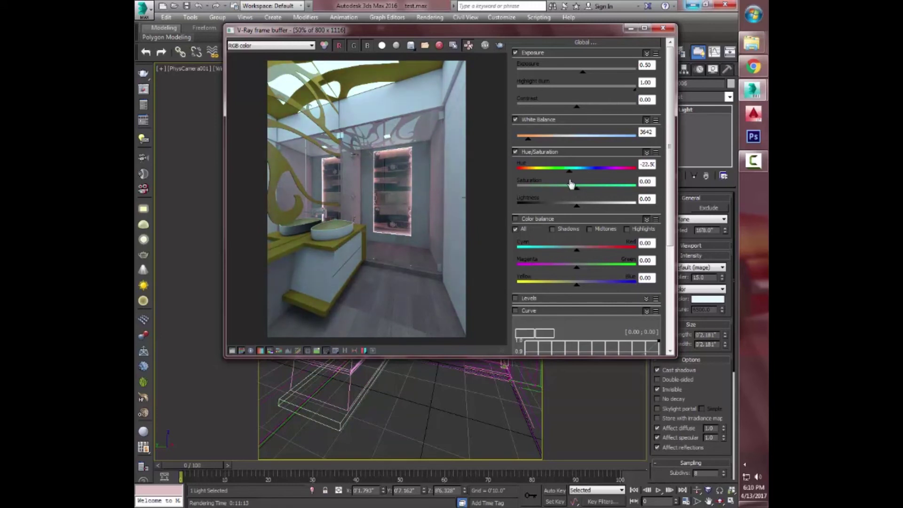
double_click(646, 164)
- Reset hue and lightness to 0, adjust saturation, then disable Hue/Saturation
text(0)
key(Return)
mouse_move(588, 188)
mouse_down()
mouse_move(586, 201)
mouse_move(563, 199)
mouse_move(590, 197)
mouse_move(585, 212)
mouse_move(574, 213)
mouse_up()
double_click(641, 199)
text(0)
key(Return)
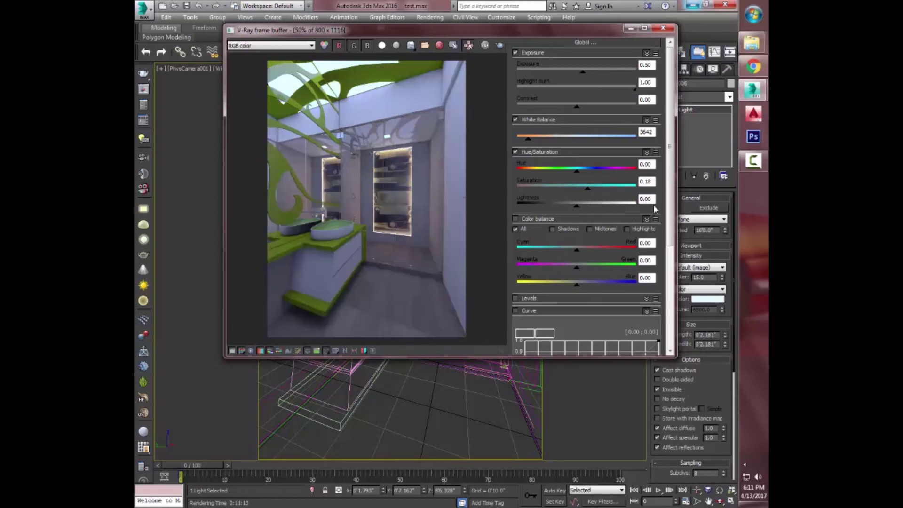
drag(577, 172, 512, 175)
click(516, 151)
- Set exposure to 0.79 and white balance to 3500
double_click(653, 65)
text(0.1)
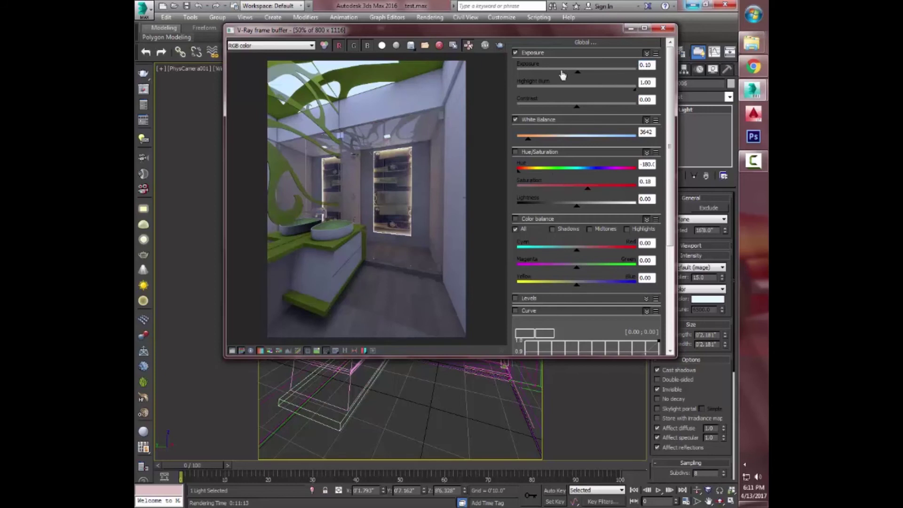
mouse_move(582, 71)
mouse_down()
mouse_move(589, 83)
mouse_move(586, 75)
mouse_up()
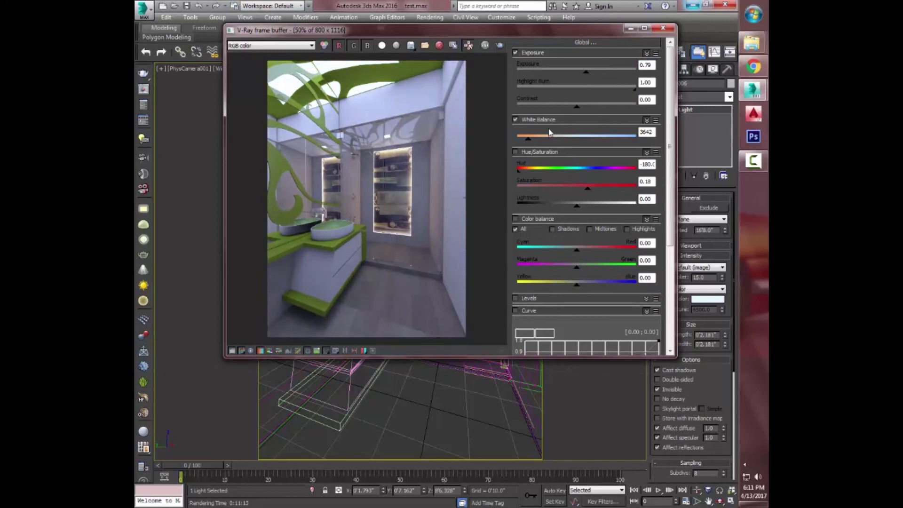
drag(530, 144, 531, 148)
key(Tab)
- Try colour balance on the shadows, shifting toward cyan, blue, yellow and magenta
click(551, 230)
mouse_move(572, 256)
mouse_down()
mouse_move(615, 256)
mouse_move(550, 256)
mouse_move(587, 256)
mouse_up()
click(515, 219)
mouse_move(576, 288)
mouse_down()
mouse_move(590, 288)
mouse_move(561, 267)
mouse_up()
click(564, 281)
- Collapse the colour balance, curve and OCIO rollouts and begin saving the corrections as a preset
click(549, 220)
click(541, 245)
click(545, 281)
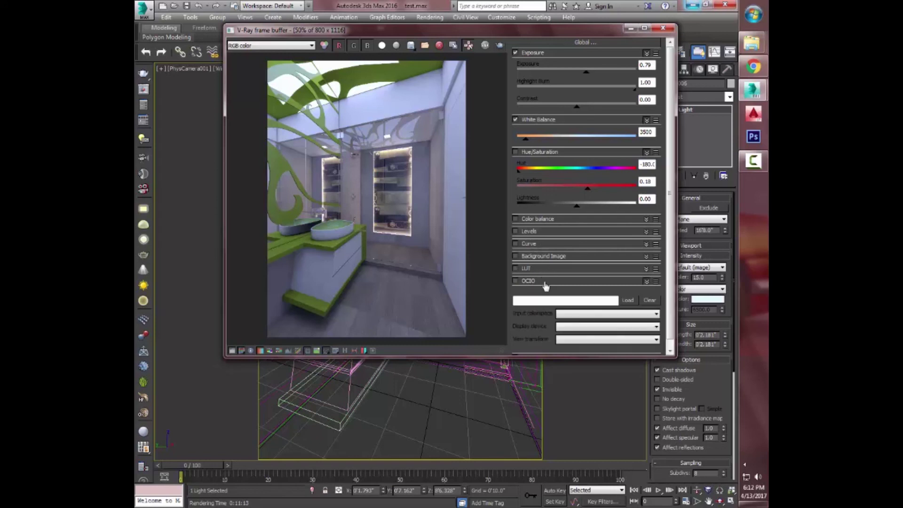
scroll(593, 306, down, 1)
click(541, 274)
click(539, 256)
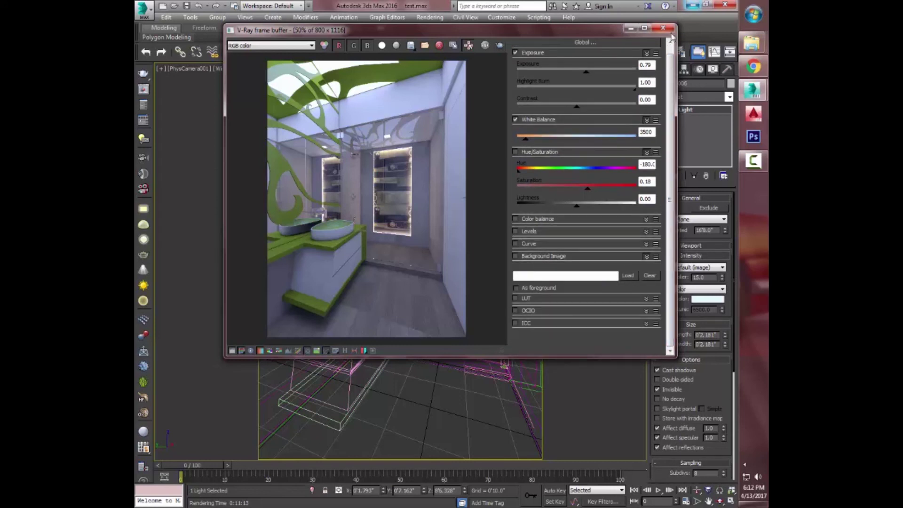
click(655, 53)
click(673, 83)
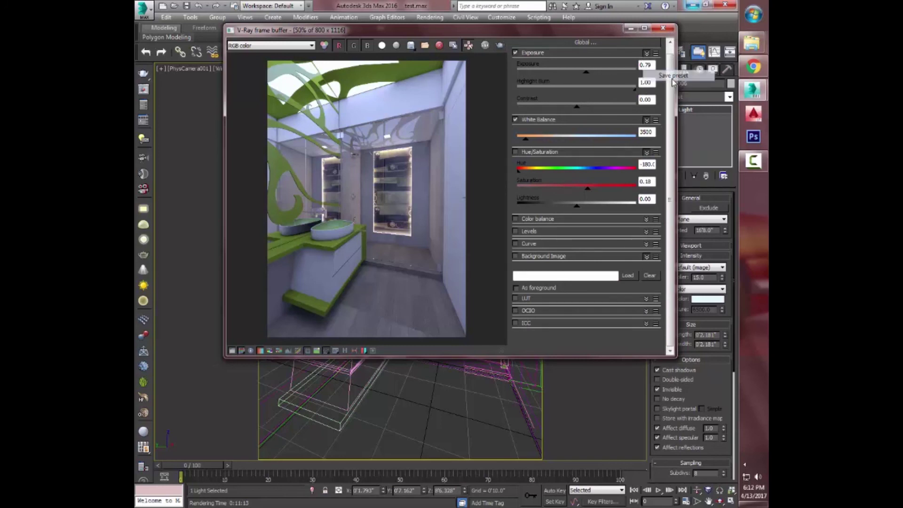
- Cancel the preset save and collapse the exposure settings
click(515, 273)
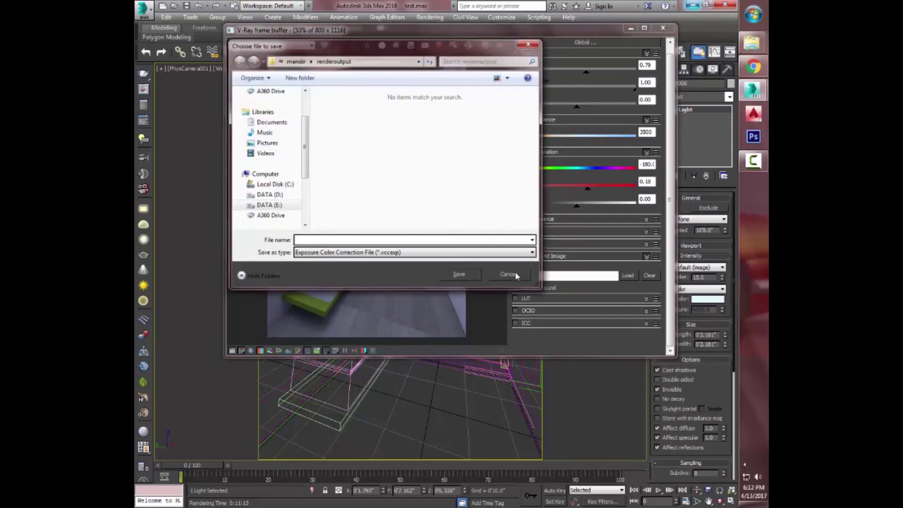
click(648, 54)
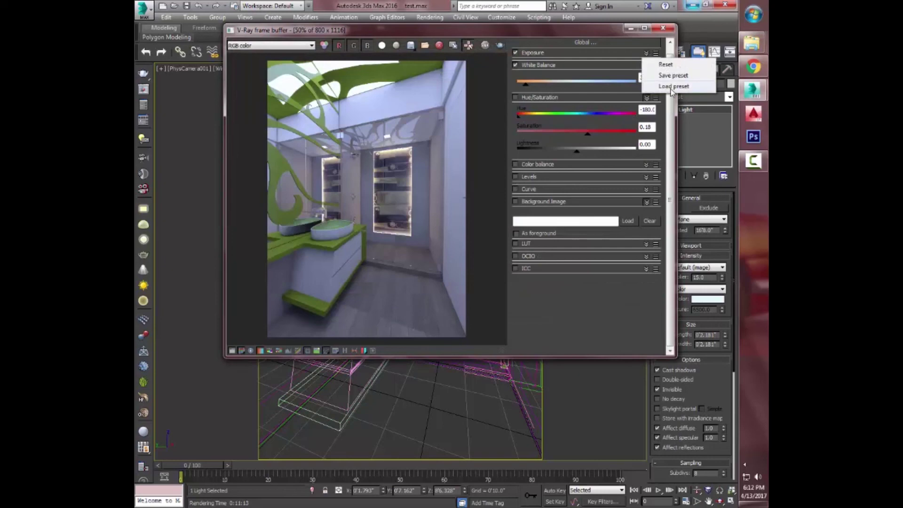
click(673, 87)
- Save the rendered image to the Desktop with the file name '1'
click(426, 50)
click(345, 40)
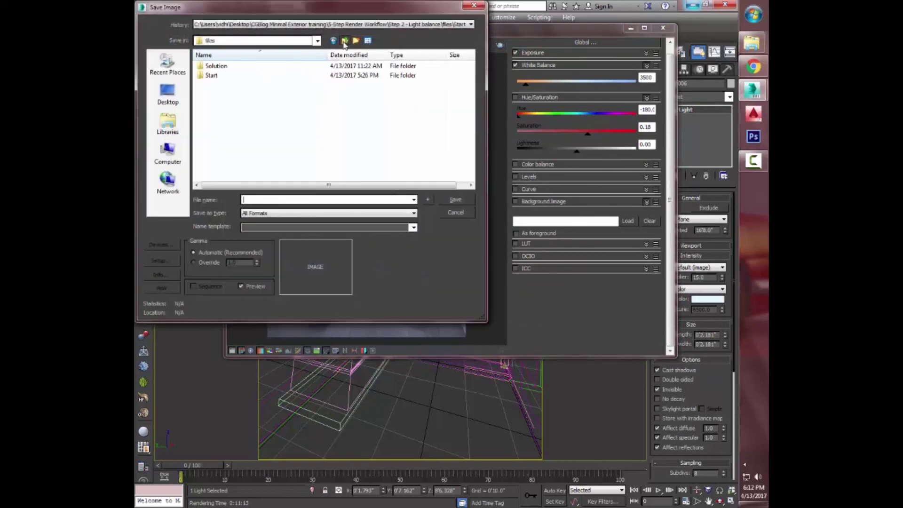
click(345, 40)
click(317, 41)
scroll(259, 80, up, 3)
click(221, 49)
click(373, 200)
text(1)
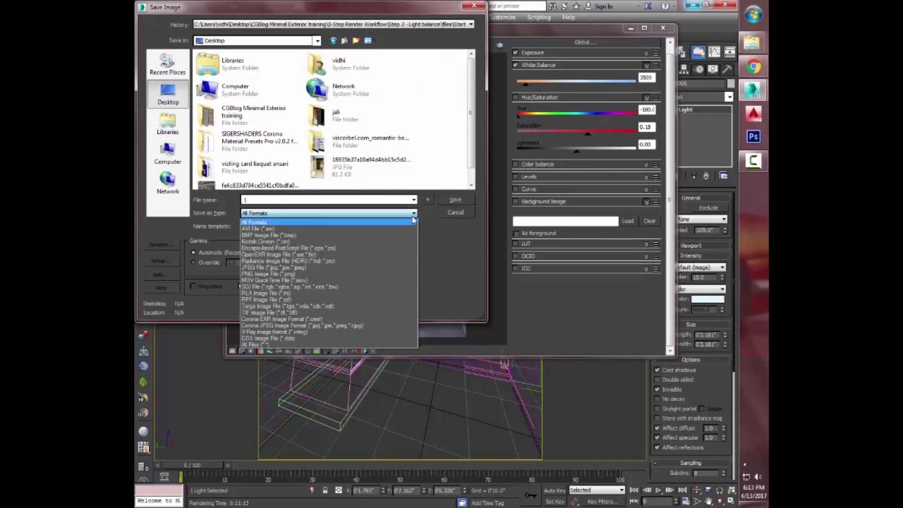